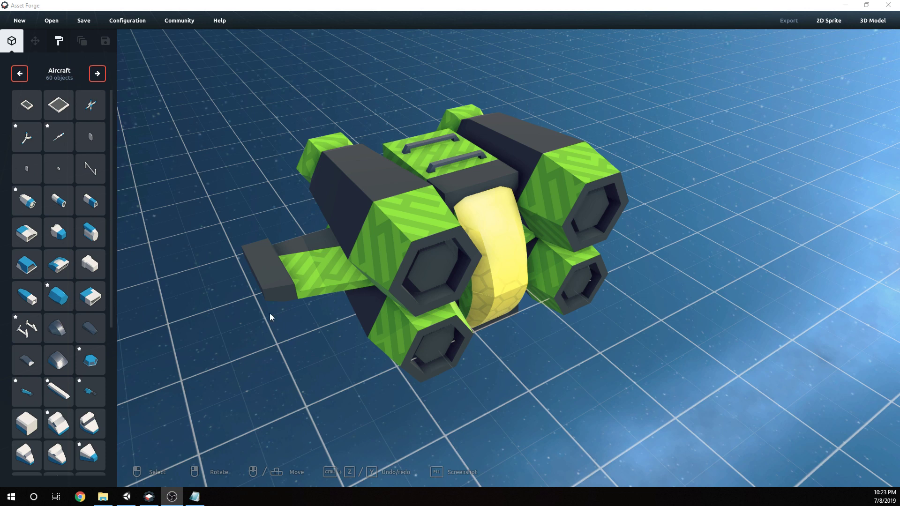
- Orbit the GR Blazer spaceship to inspect its front, top and other sides
mouse_move(491, 307)
right_mouse_down()
mouse_move(515, 336)
mouse_move(542, 339)
mouse_move(505, 304)
right_mouse_up()
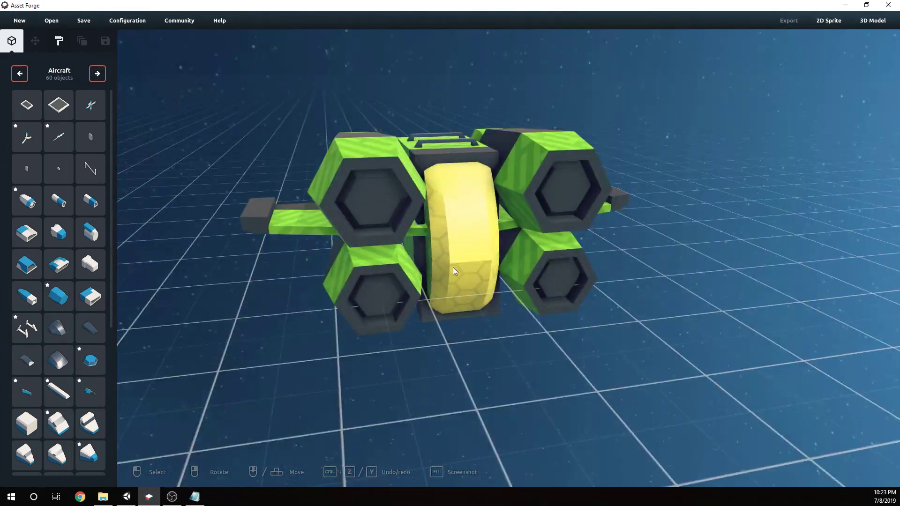
right_click_drag(452, 267, 485, 281)
right_click_drag(391, 192, 431, 283)
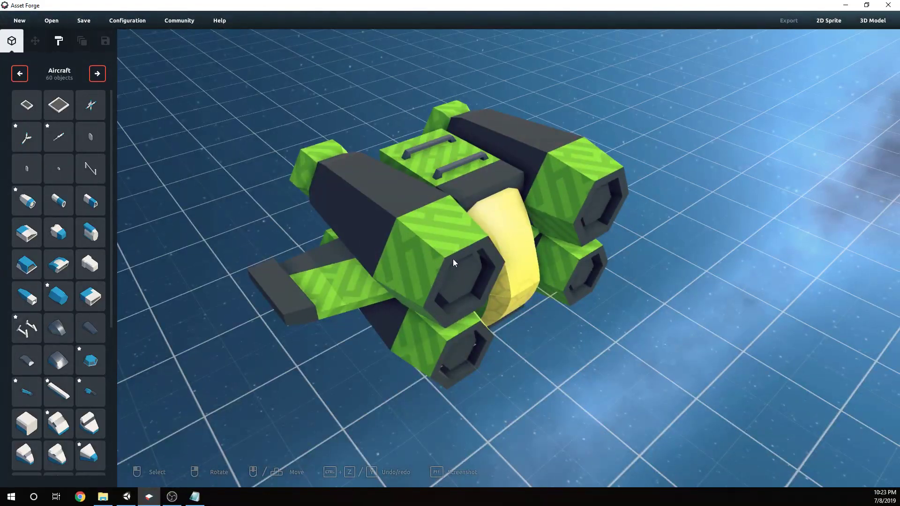
right_click_drag(438, 252, 449, 283)
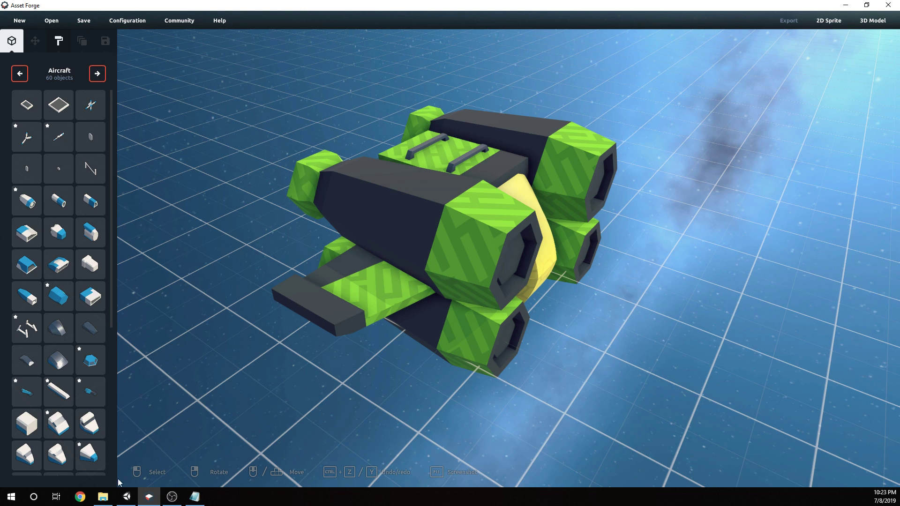
- Create a new folder named GRBlazer in the GR Blazer folder, then return to Asset Forge
left_click(102, 497)
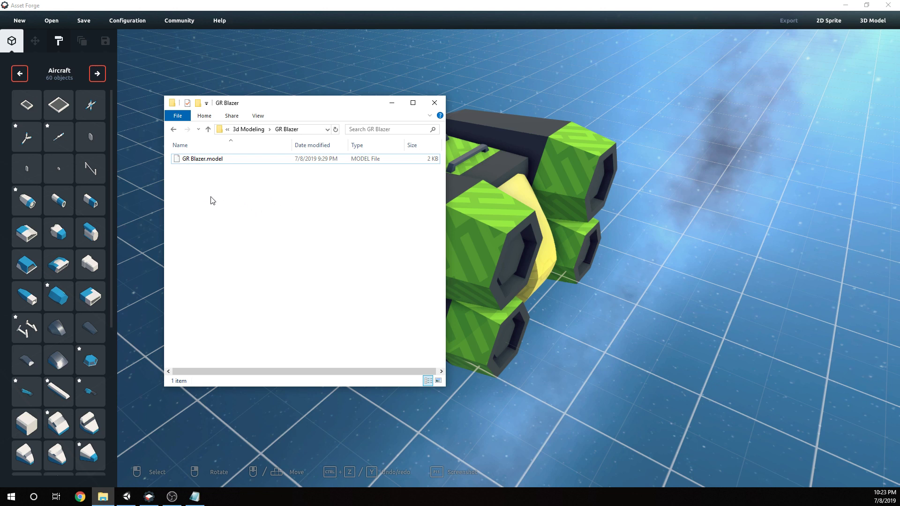
right_click(191, 186)
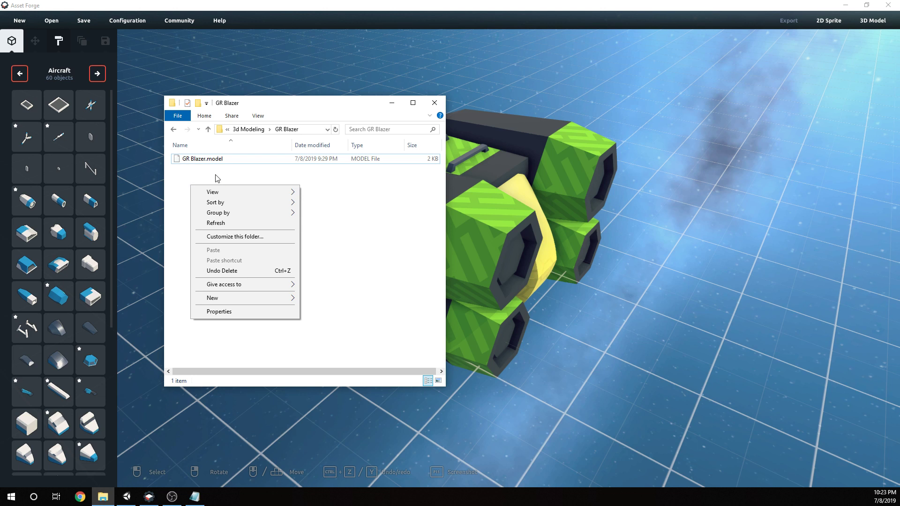
mouse_move(236, 298)
left_click(323, 302)
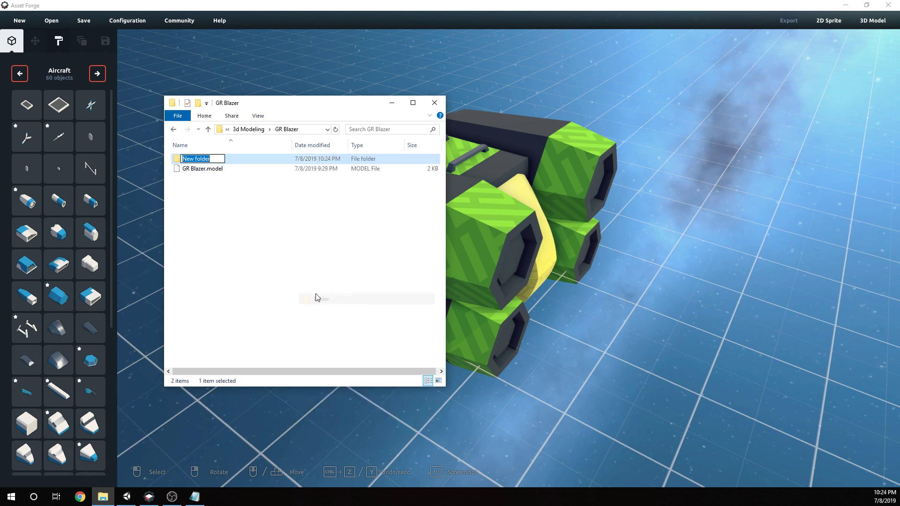
type("G")
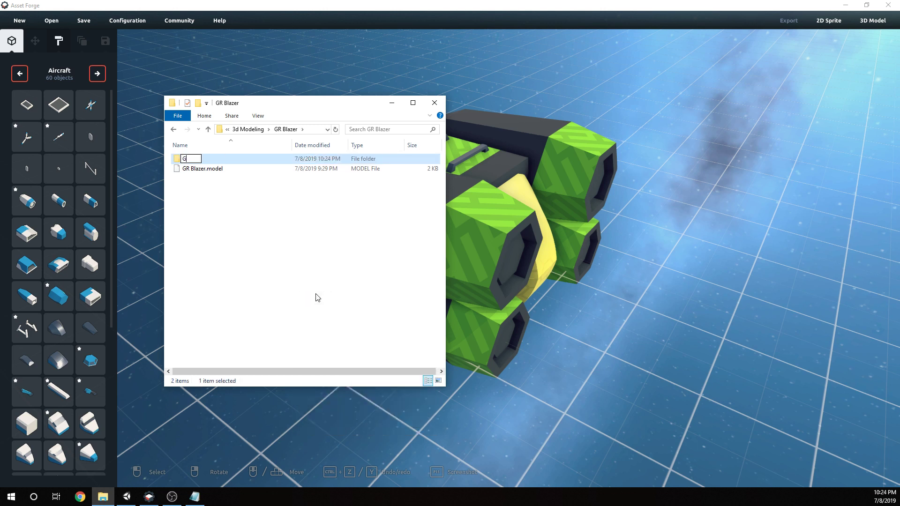
type("RBlazer")
key("Return")
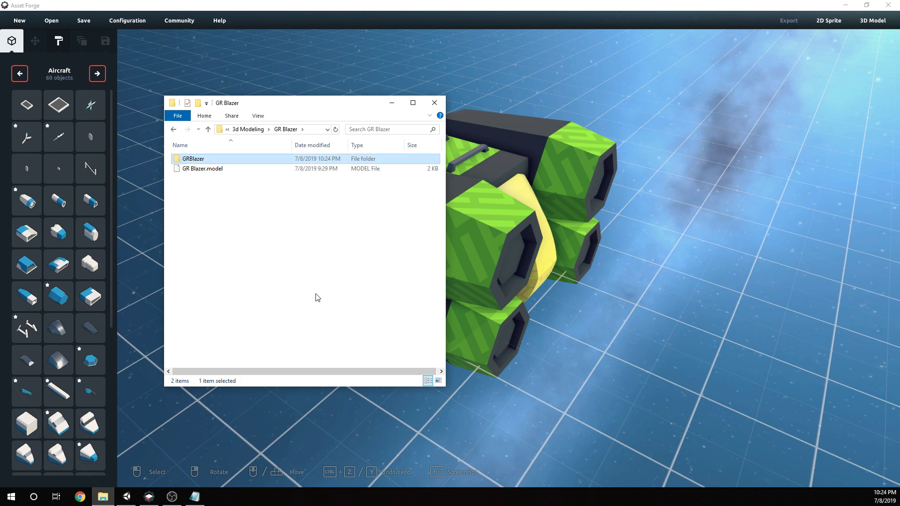
left_click(487, 291)
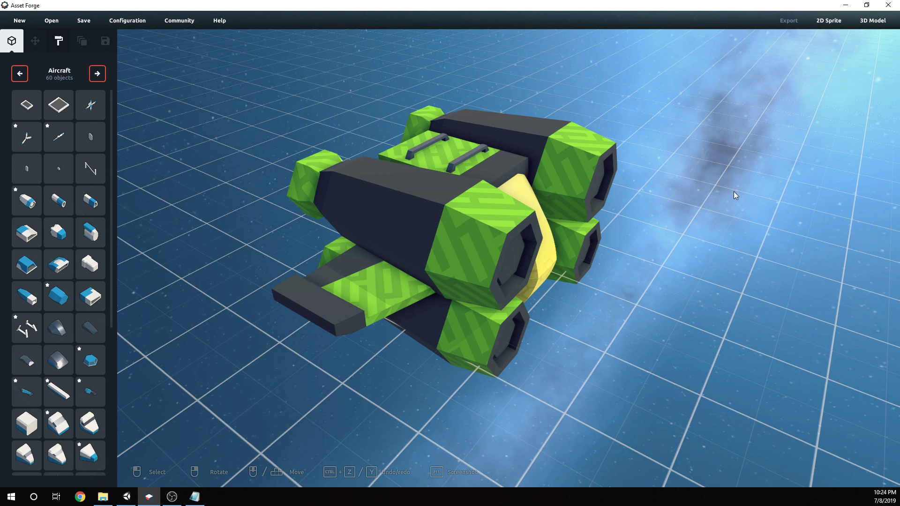
- Set 3D model export to OBJ format with Don't merge blocks and Export textures
right_click_drag(734, 192, 703, 198)
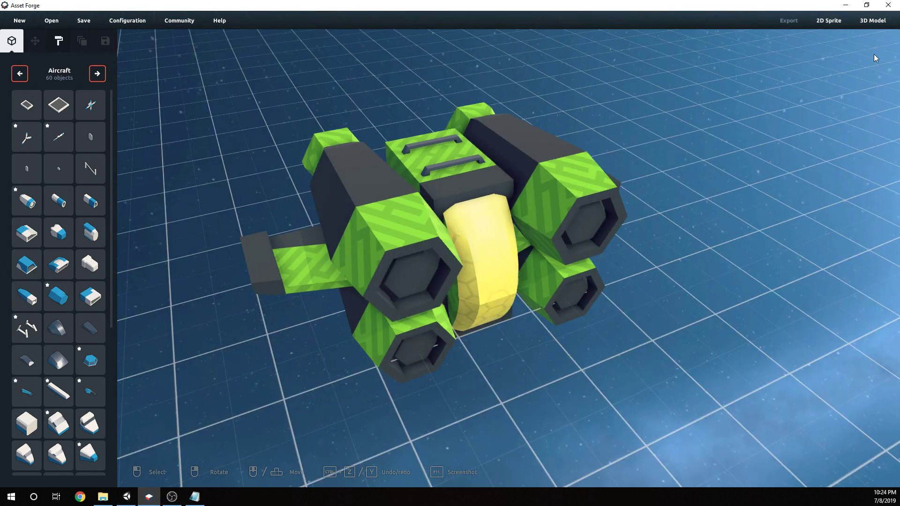
left_click(874, 21)
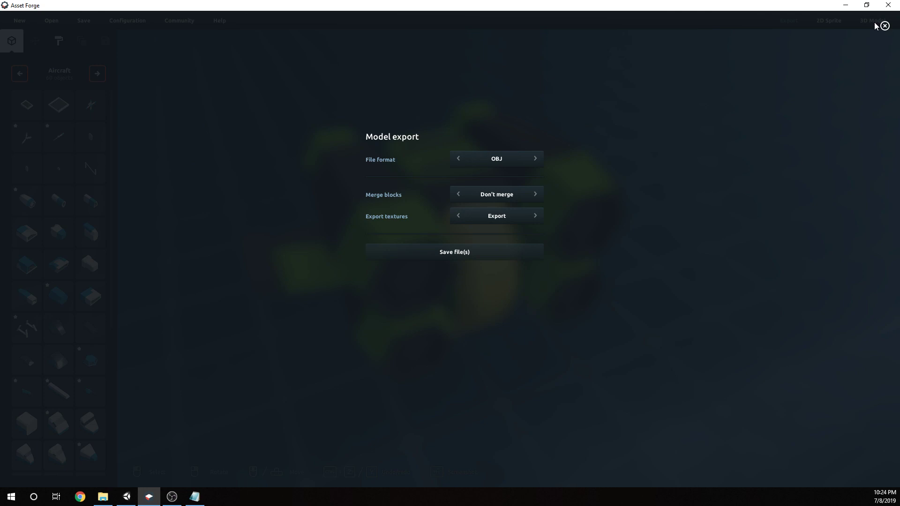
left_click(535, 158)
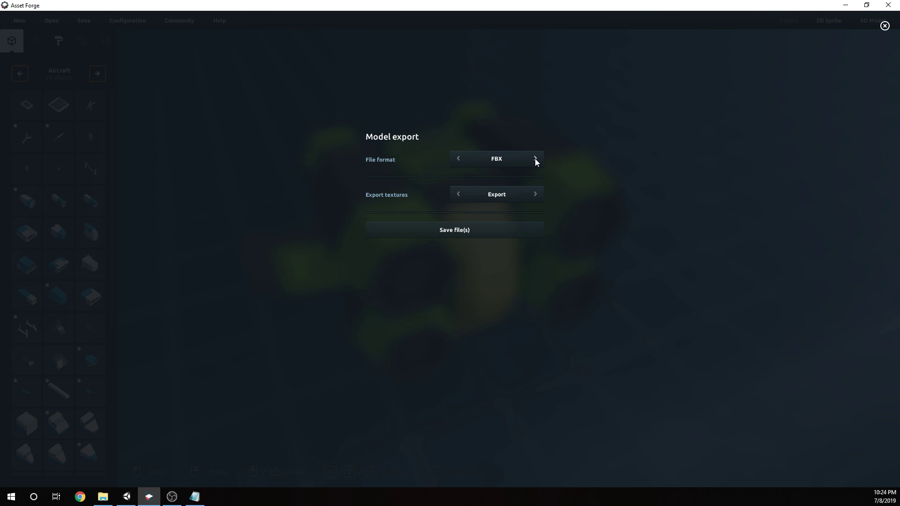
left_click(536, 158)
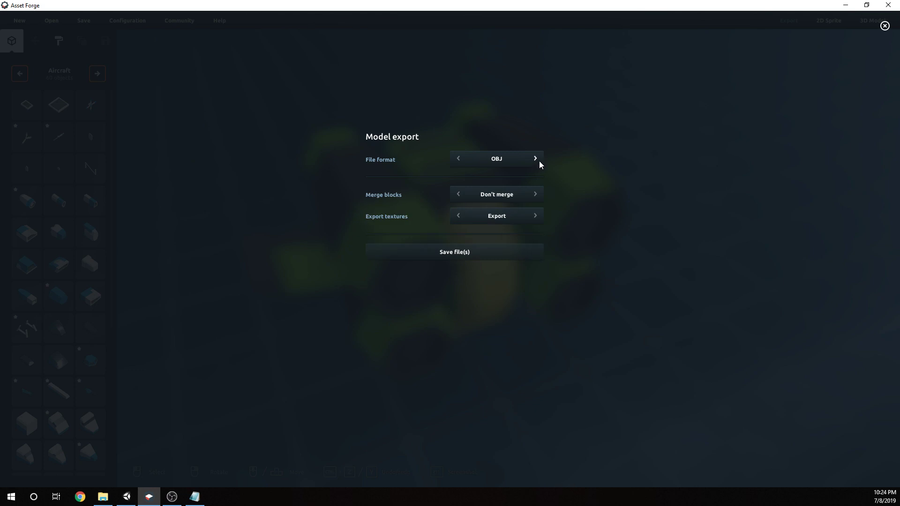
left_click(535, 194)
left_click(536, 194)
- Save the OBJ export with filename GRBlazer inside the new GRBlazer folder
left_click(443, 253)
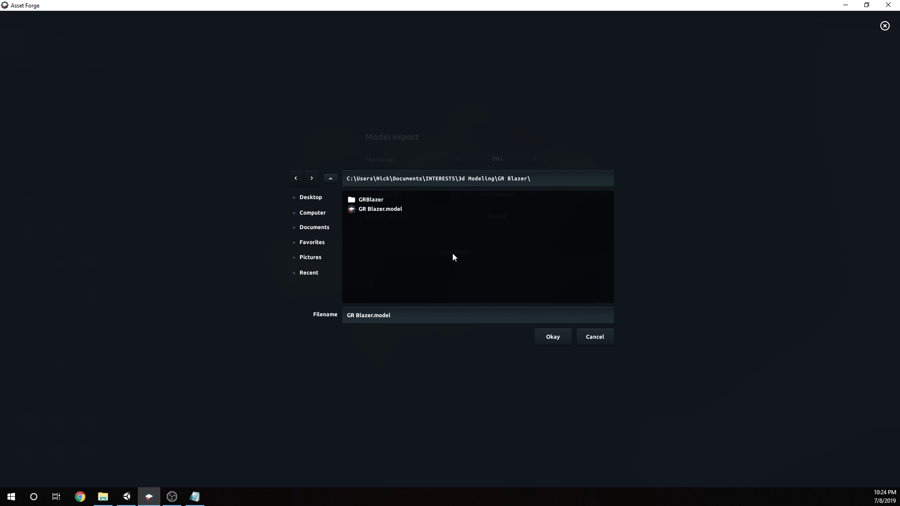
left_click(368, 201)
double_click(369, 202)
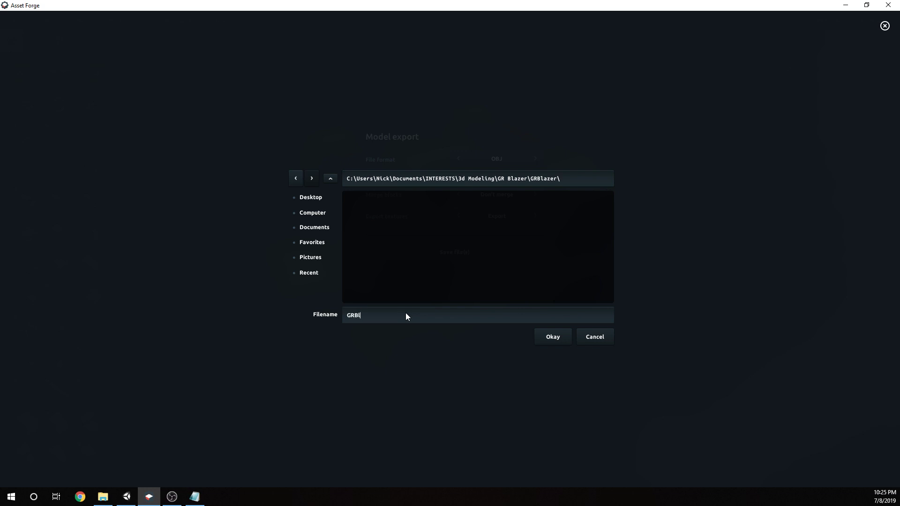
type("azer")
left_click(557, 337)
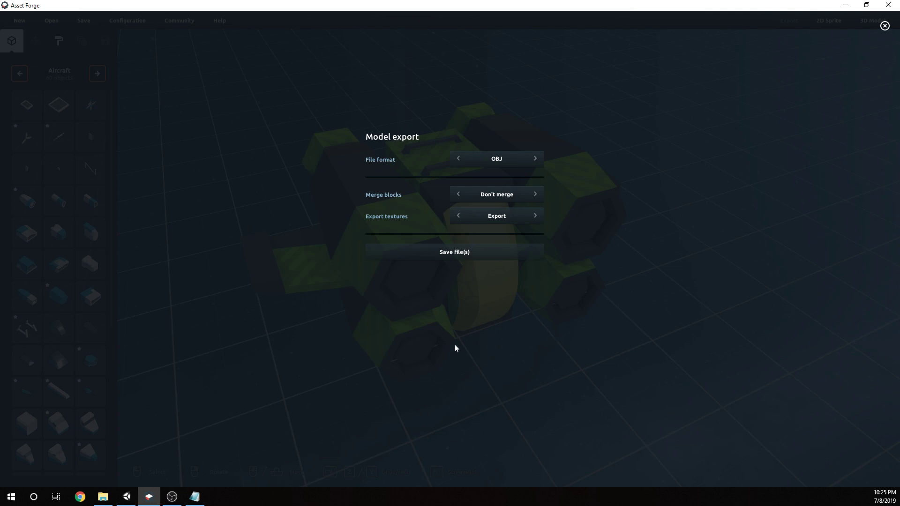
- Check the two PNG textures in the Textures folder, then return to GRBlazer's OBJ and MTL files
left_click(103, 497)
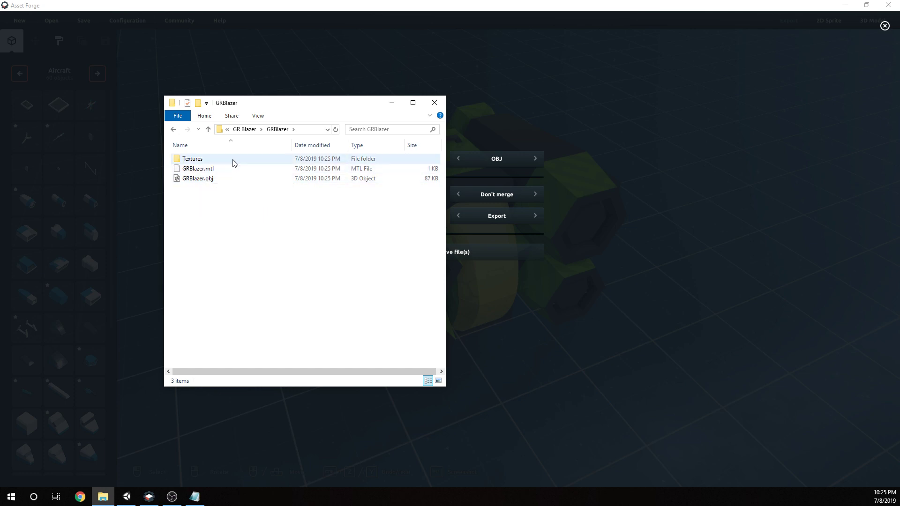
left_click(233, 161)
double_click(233, 161)
left_click(195, 161)
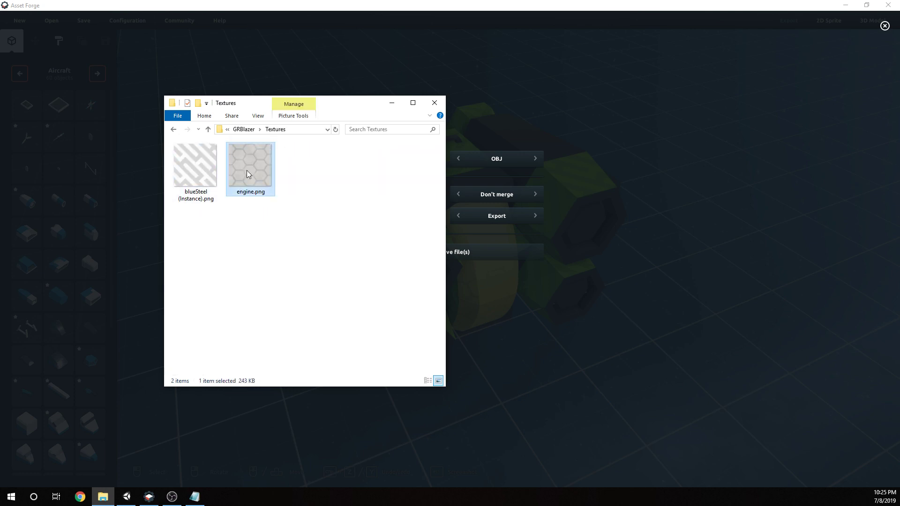
left_click(174, 129)
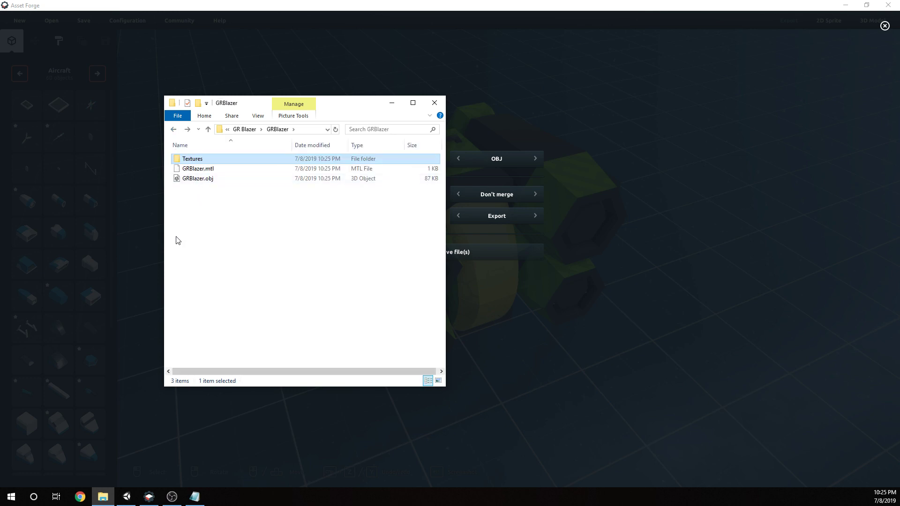
- Arrange the Unity editor and File Explorer windows side by side
left_click(127, 497)
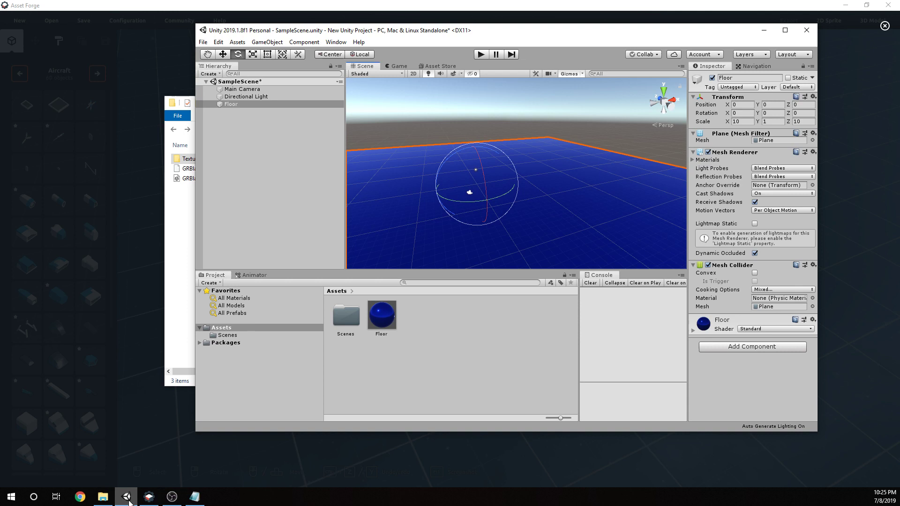
left_click_drag(566, 33, 619, 77)
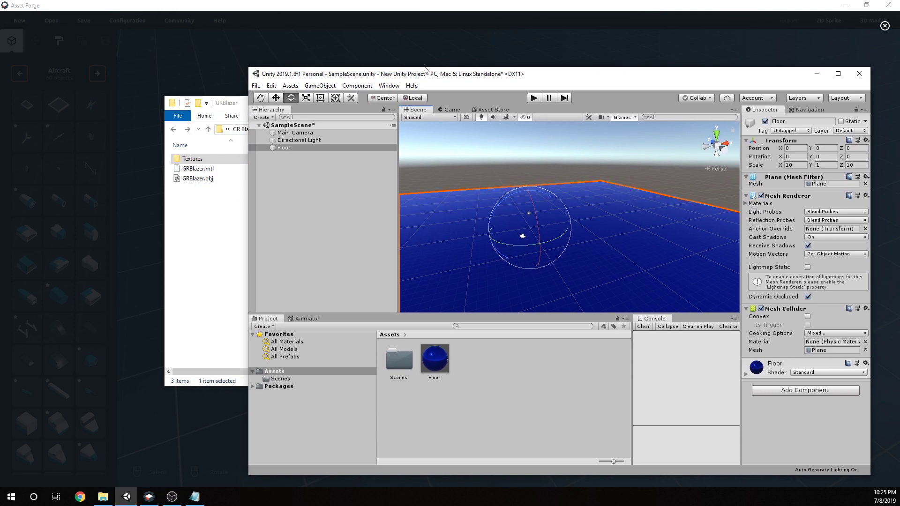
left_click_drag(243, 104, 115, 43)
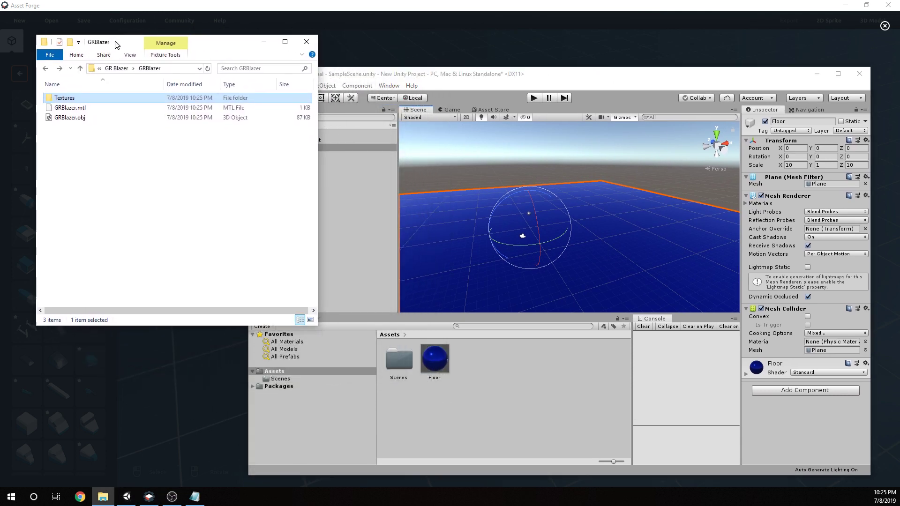
left_click_drag(494, 75, 509, 60)
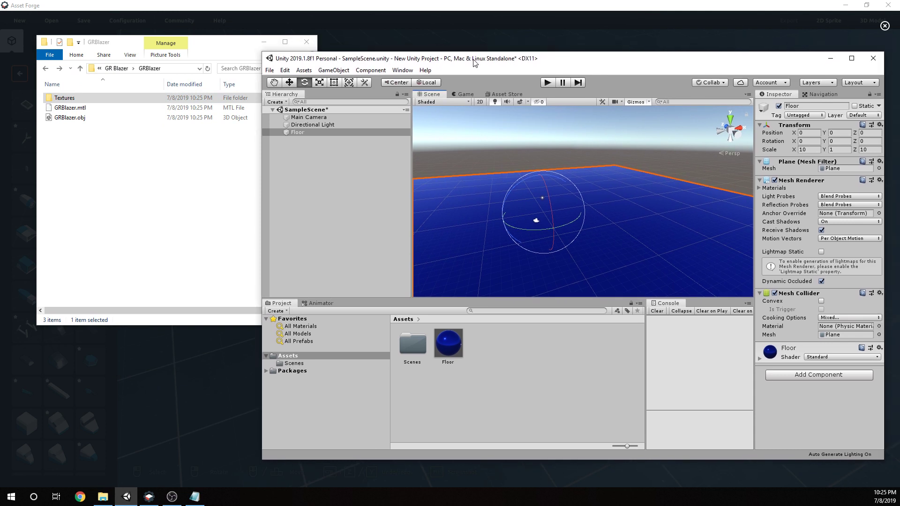
- Drag the GRBlazer export folder from Explorer into Unity's Project Assets panel
left_click(122, 68)
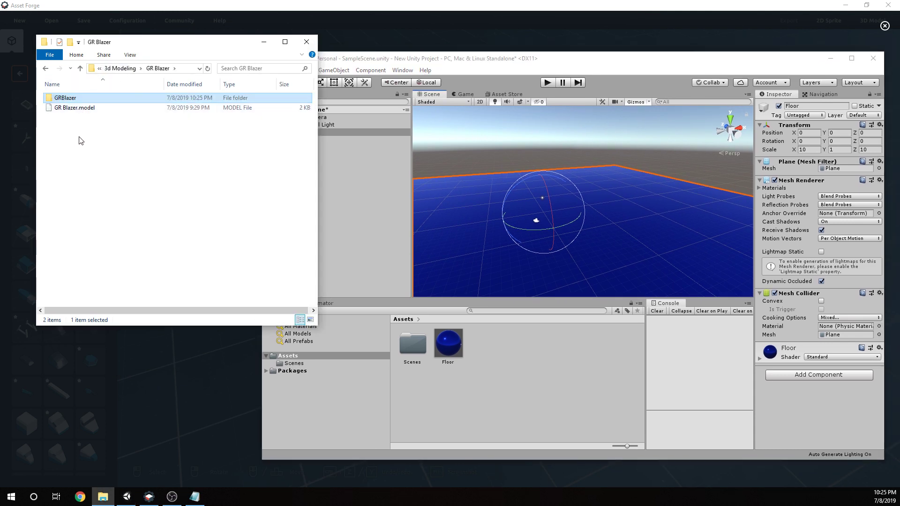
double_click(66, 98)
left_click_drag(125, 152, 45, 89)
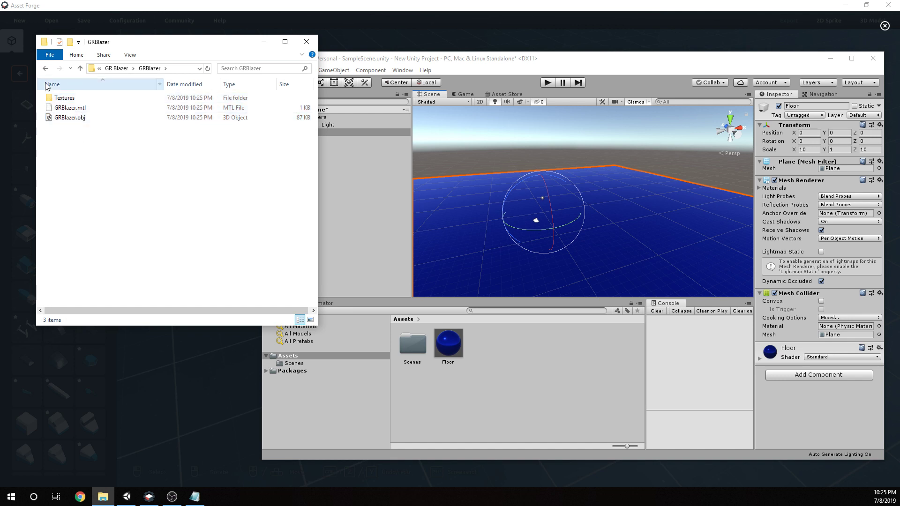
left_click(46, 68)
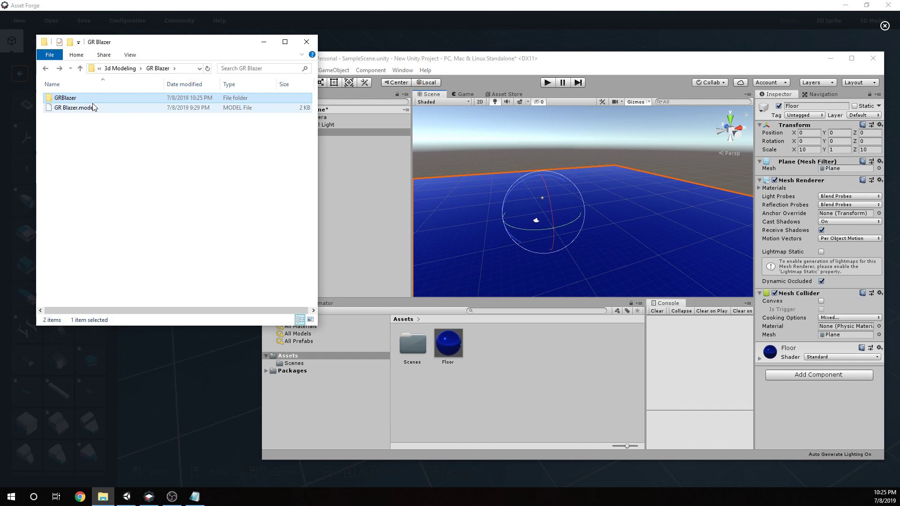
left_click_drag(59, 100, 532, 396)
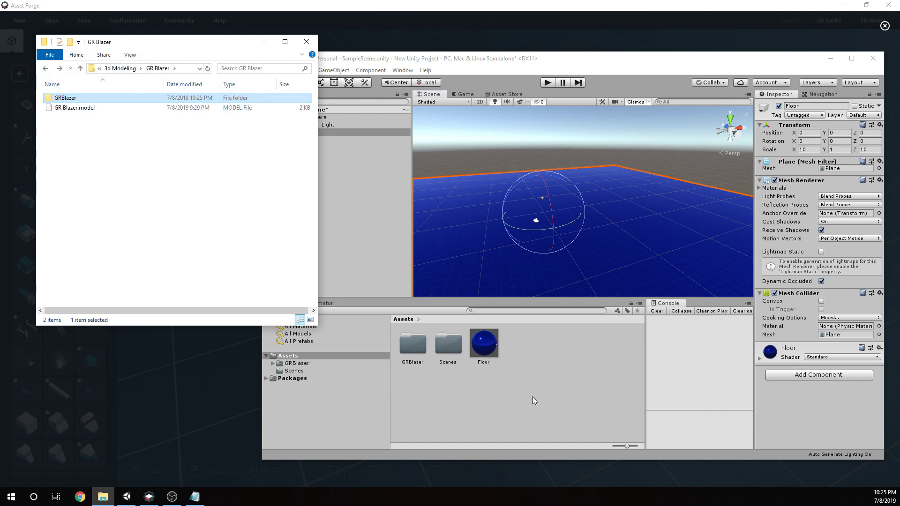
left_click(409, 346)
- Place the GRBlazer.obj model from Assets/GRBlazer into the scene
double_click(409, 343)
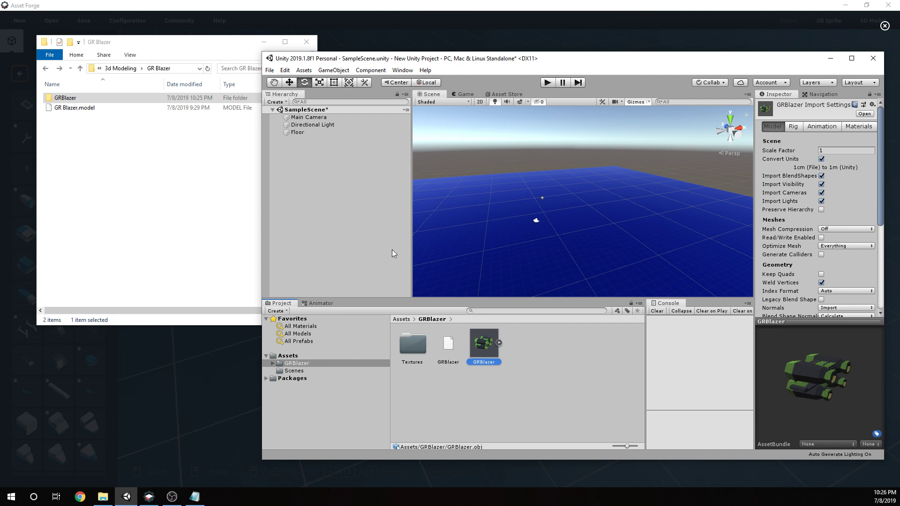
left_click_drag(488, 346, 540, 219)
left_click(460, 95)
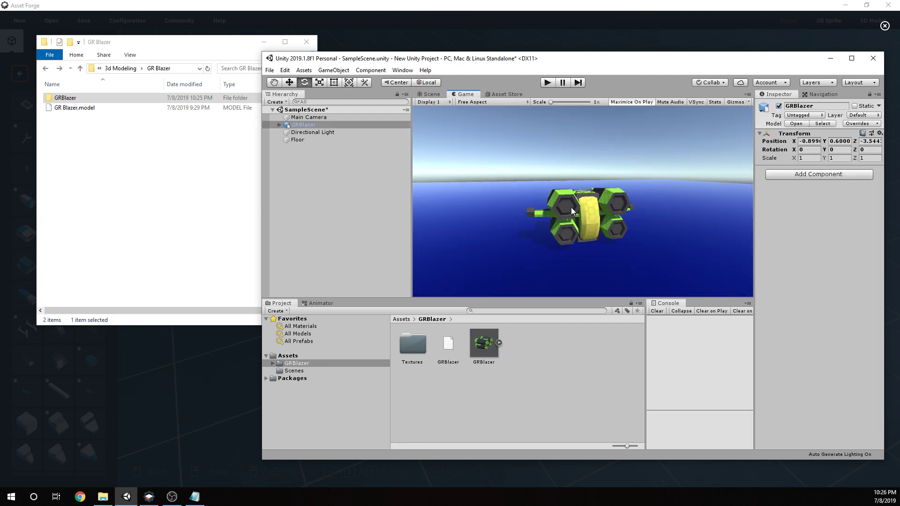
left_click(431, 96)
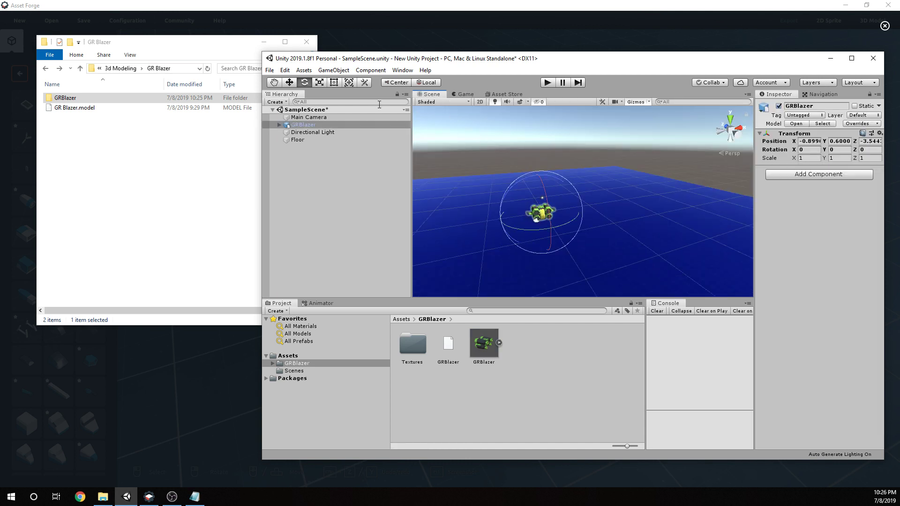
- Move the ship along Z to -6.76 and view it in the maximized Game view
left_click(289, 82)
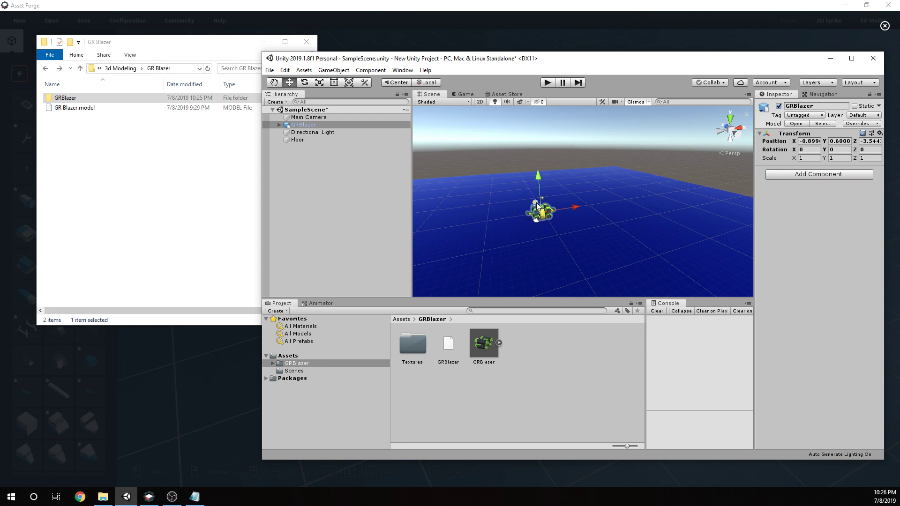
left_click_drag(535, 203, 538, 208)
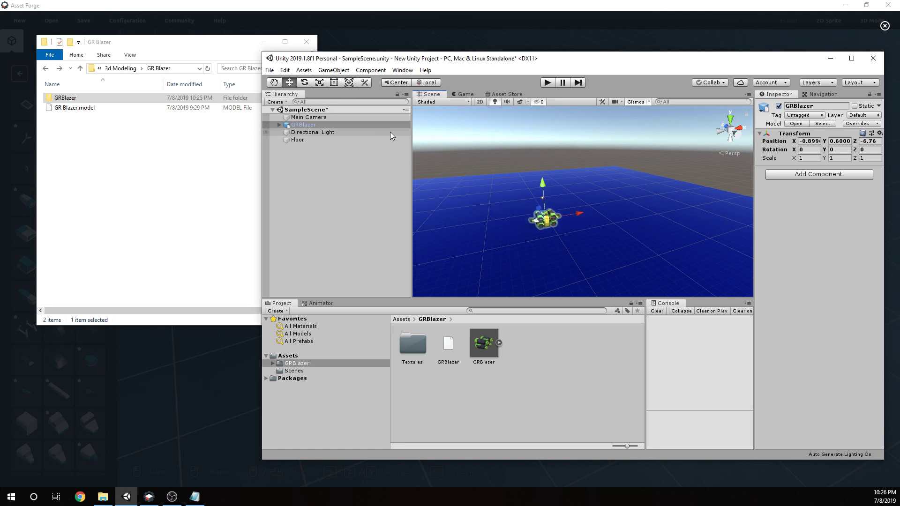
left_click(464, 95)
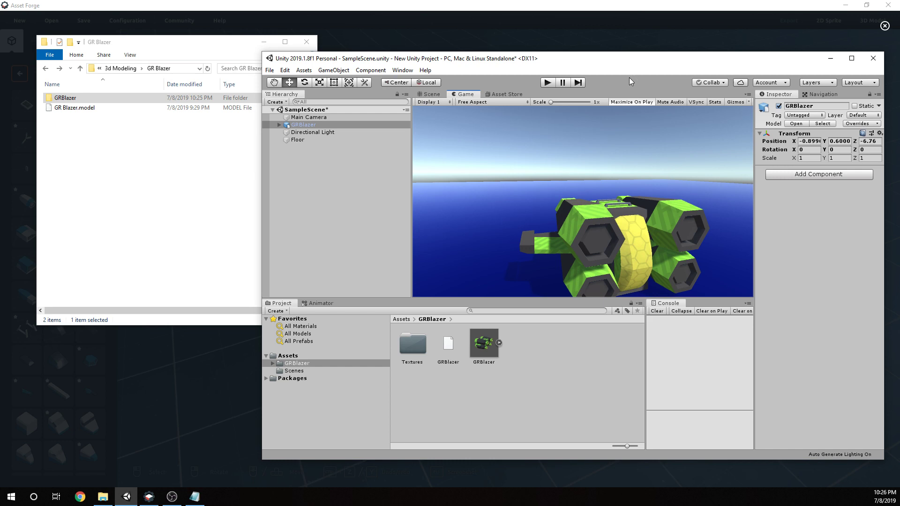
left_click_drag(623, 58, 542, 2)
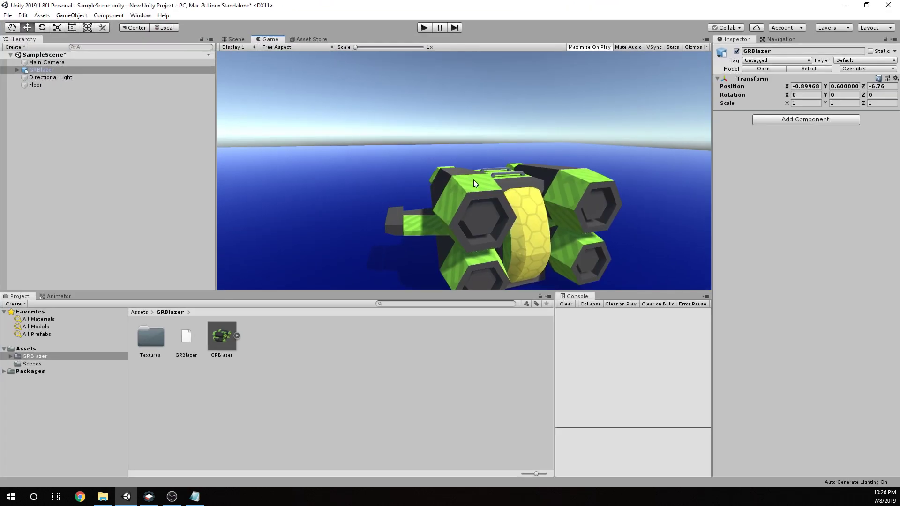